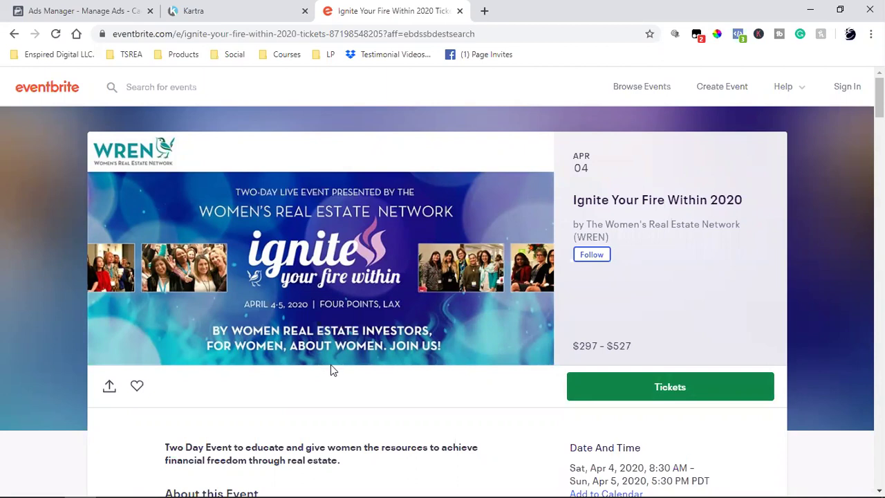
Bring up the Ads Manager campaigns table, where 2/11_MOFU shows 13 purchases at $27.14 each.
left_click(69, 10)
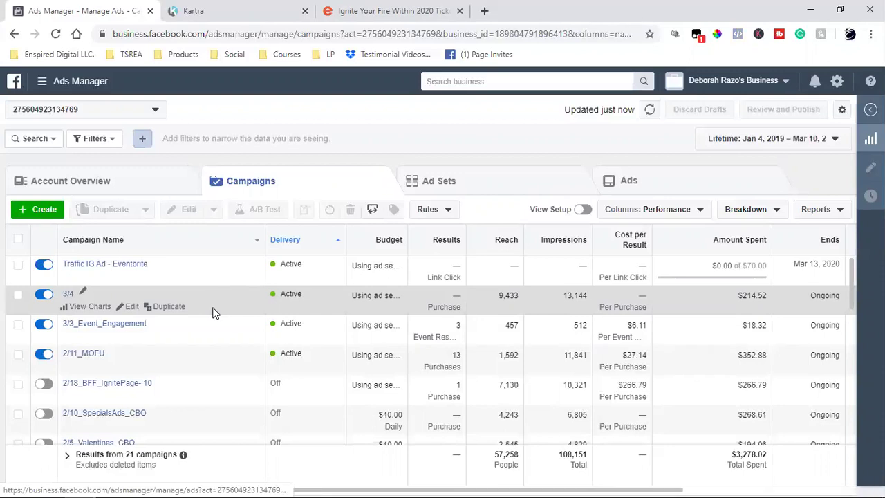
Open the 3/4 campaign's Laa's - Copy ad set editor and scroll through its conversion, budget and audiences.
left_click(209, 313)
left_click(122, 309)
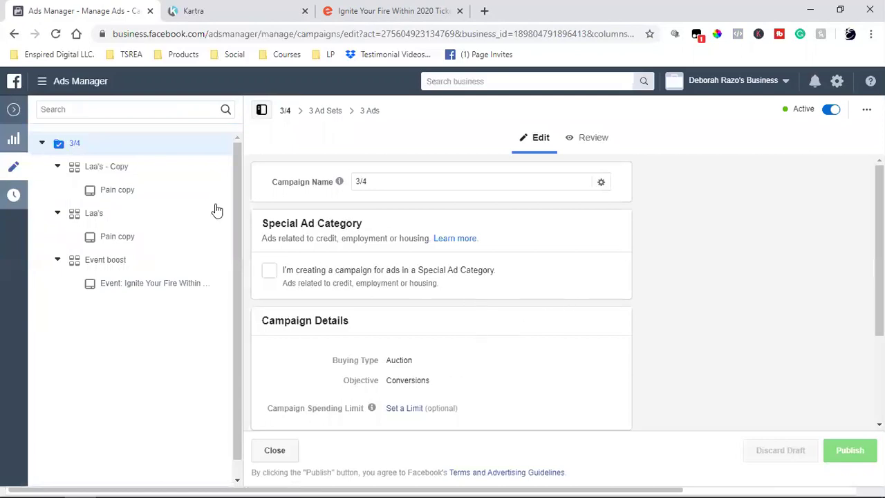
left_click(114, 171)
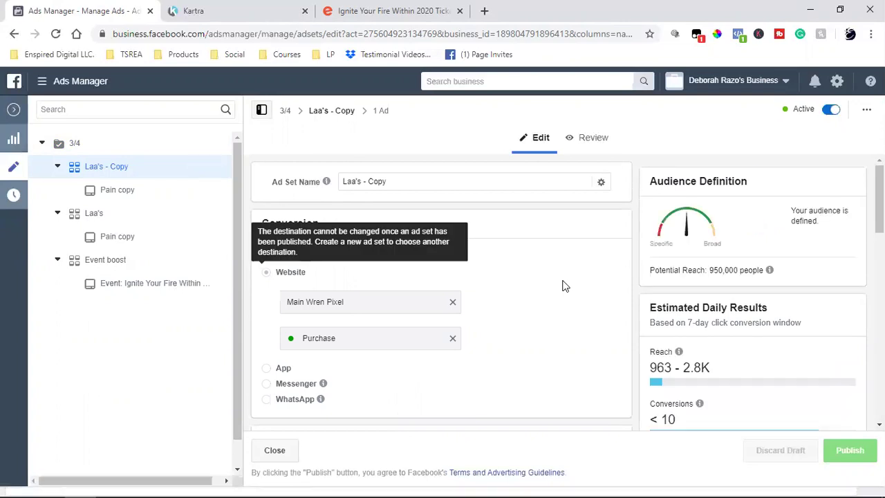
scroll(564, 286, "down", 5)
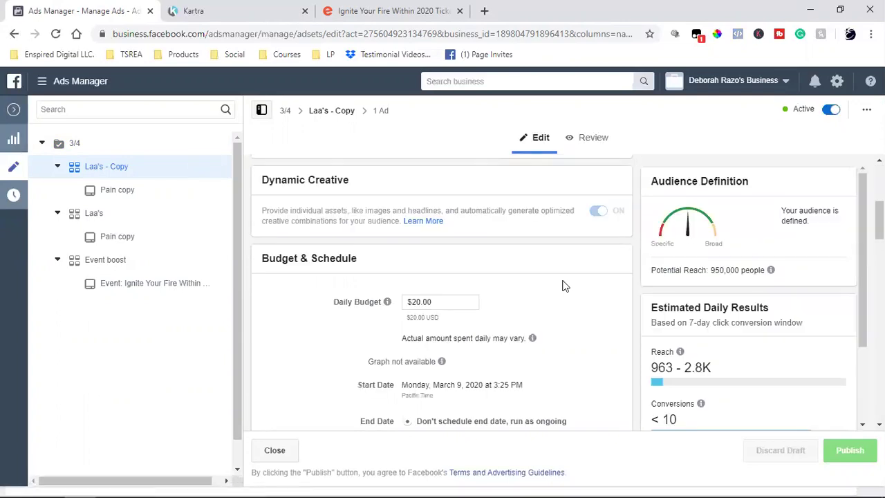
scroll(564, 286, "down", 8)
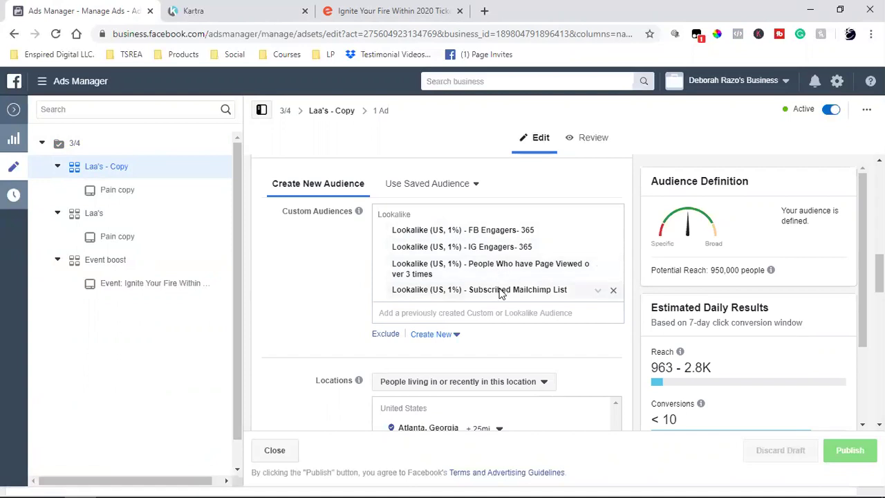
Review Laa's - Copy locations, age, gender, placements and delivery settings, then close the editor.
scroll(500, 292, "down", 2)
scroll(500, 292, "up", 2)
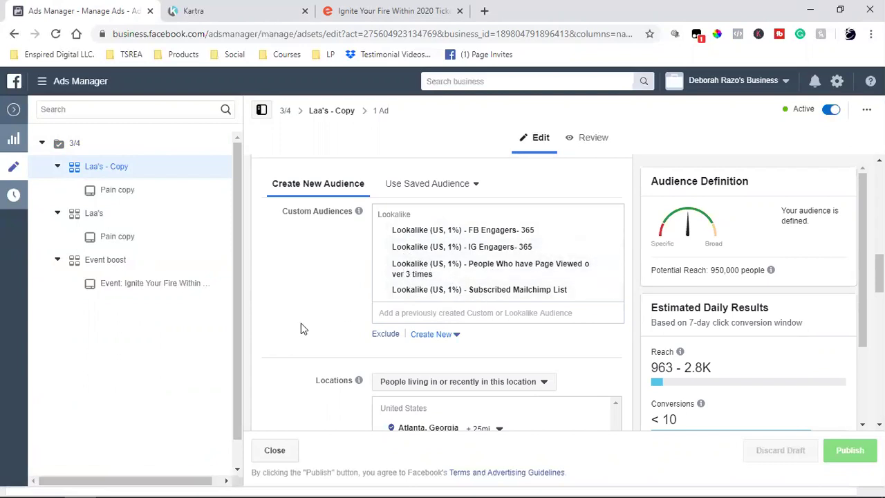
scroll(301, 323, "down", 2)
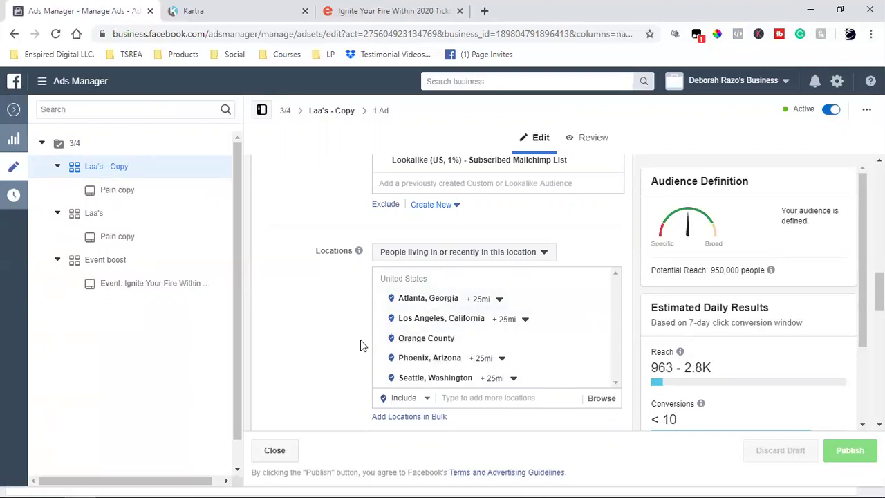
scroll(361, 340, "down", 4)
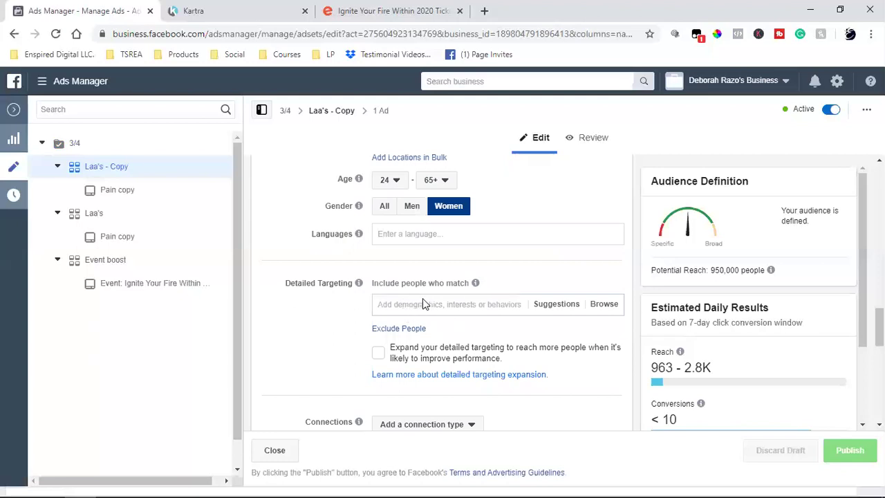
scroll(340, 343, "down", 2)
scroll(339, 343, "down", 2)
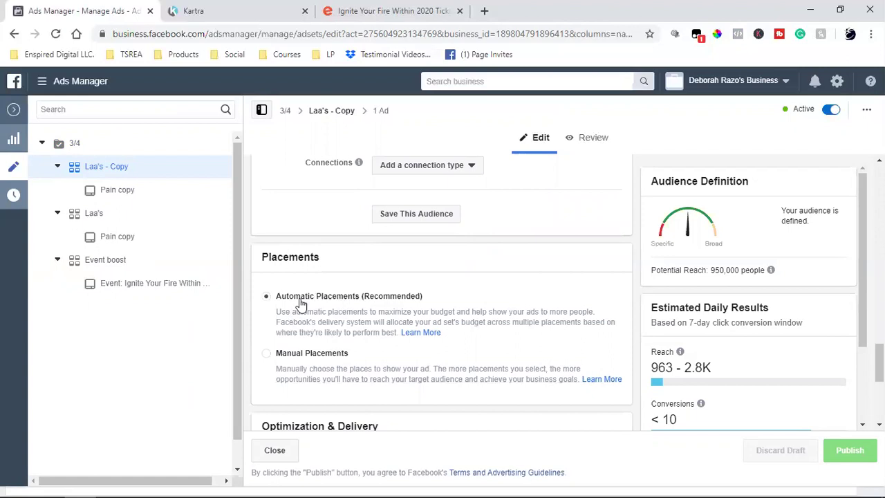
scroll(330, 302, "down", 3)
scroll(329, 308, "down", 1)
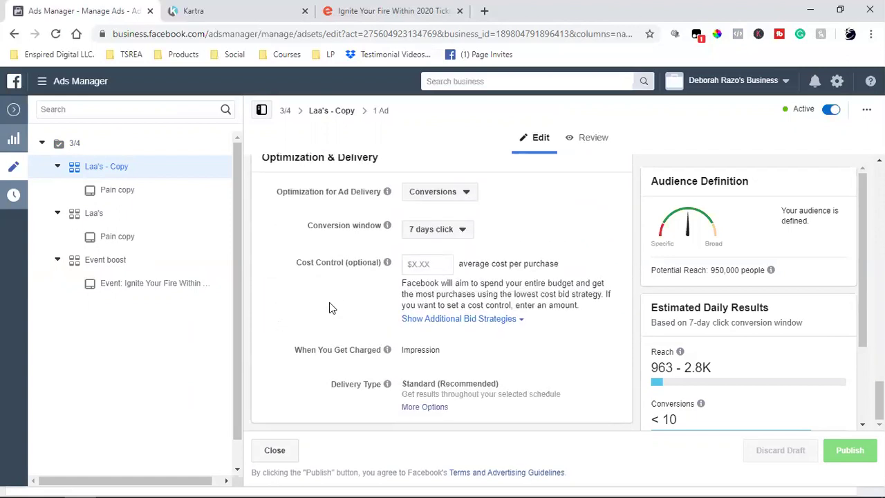
scroll(329, 302, "up", 10)
mouse_move(329, 302)
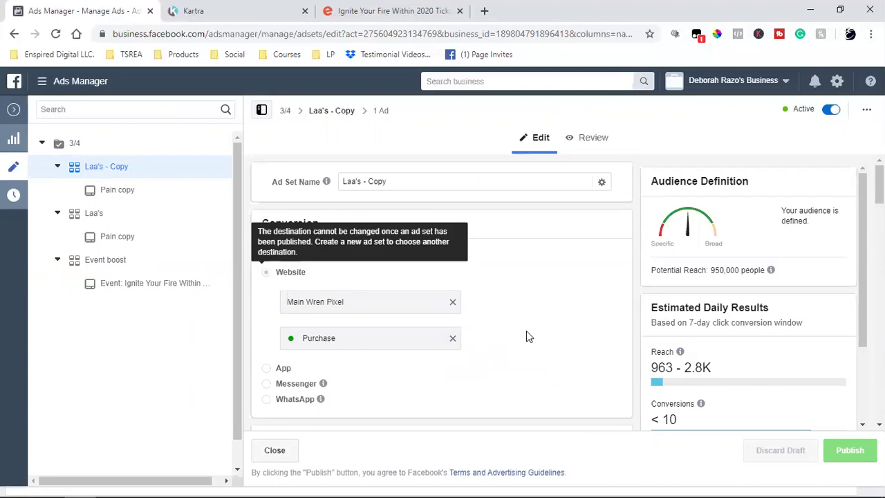
scroll(529, 337, "down", 10)
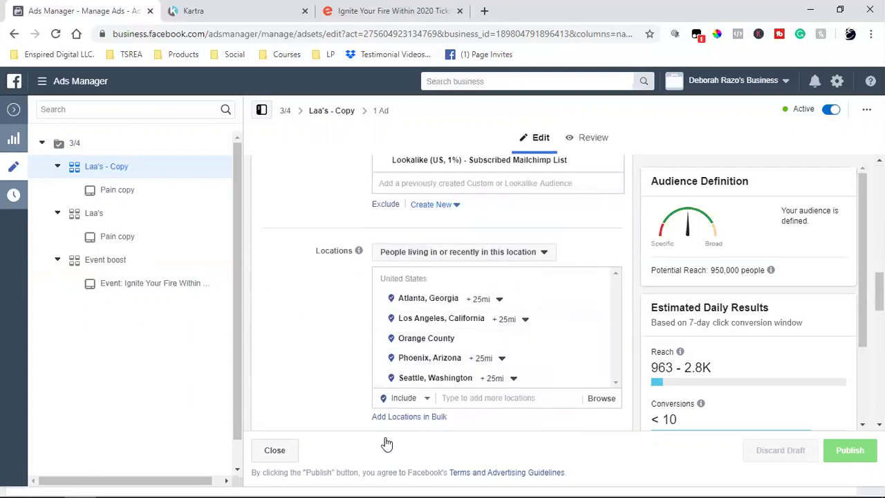
left_click(273, 450)
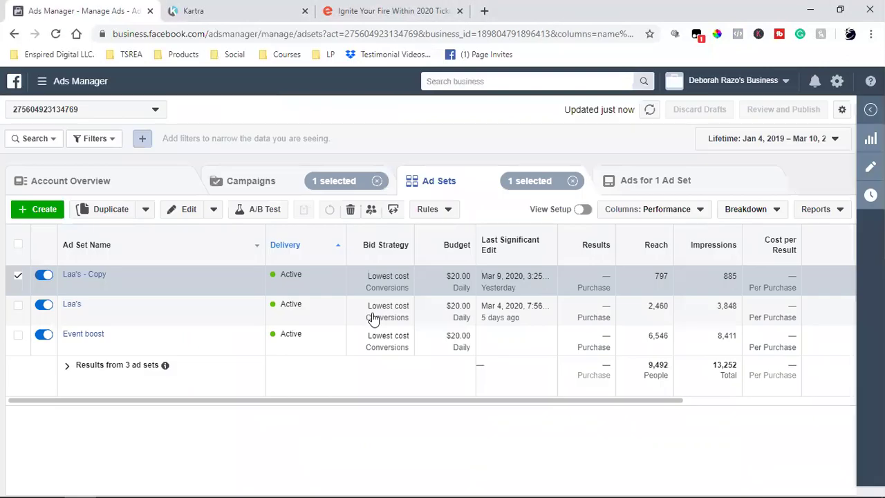
Open the Pain copy ad and scroll past its videos, text and headlines to the Website URL.
left_click(679, 183)
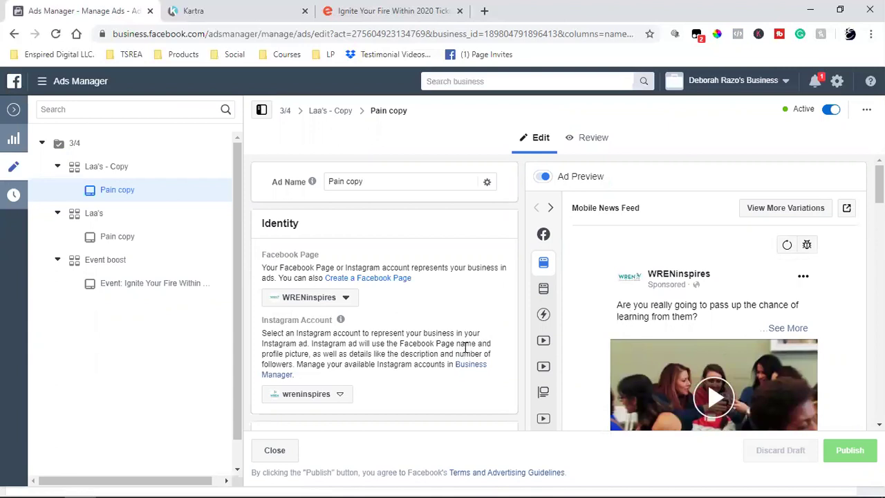
scroll(465, 353, "down", 4)
scroll(488, 304, "down", 2)
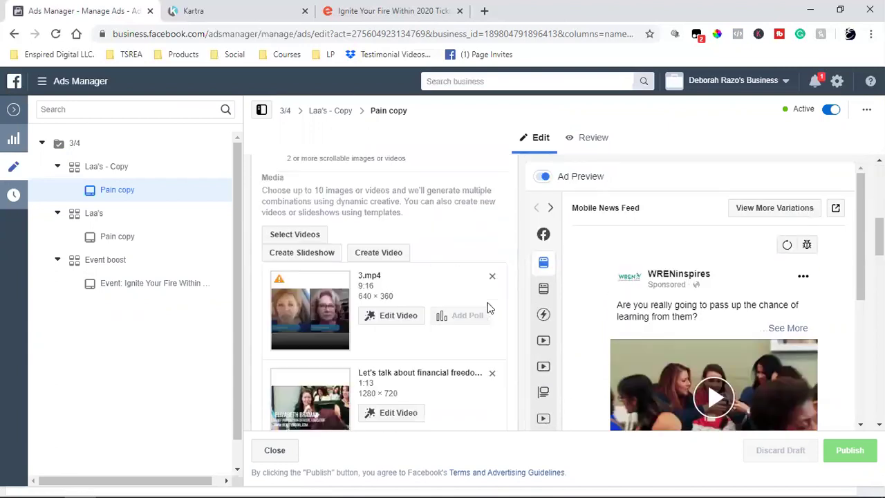
scroll(488, 307, "down", 2)
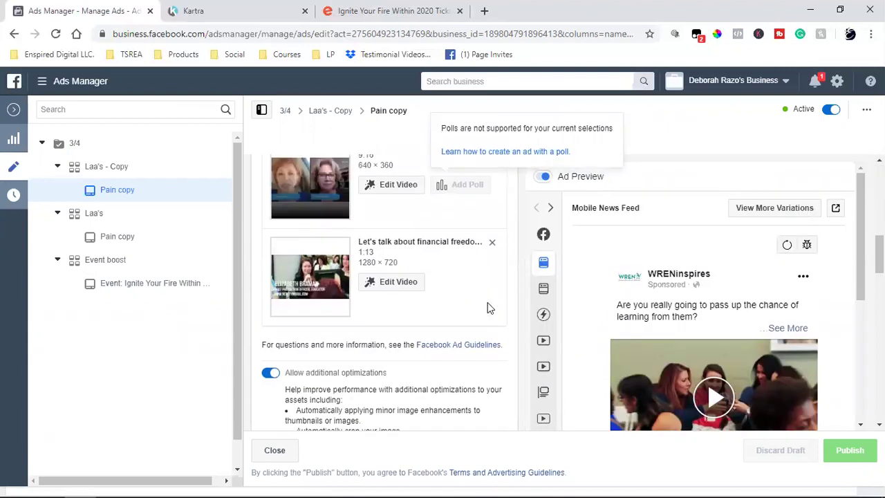
scroll(484, 308, "down", 4)
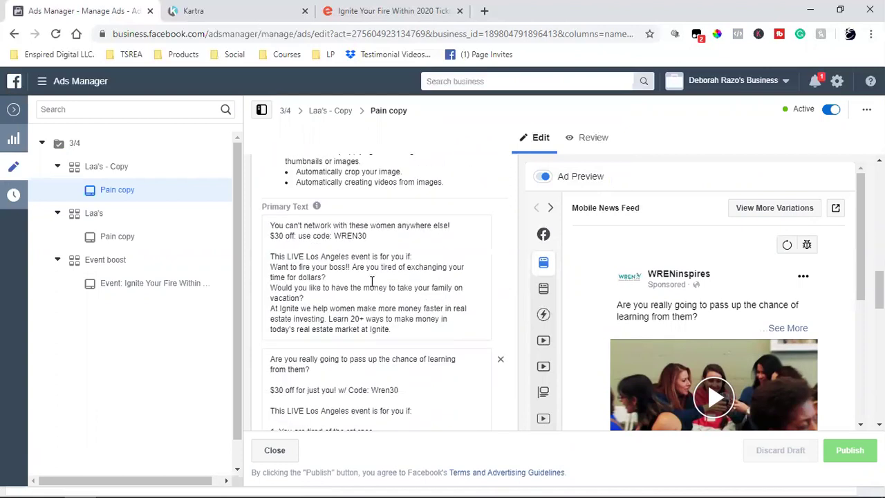
scroll(357, 290, "down", 3)
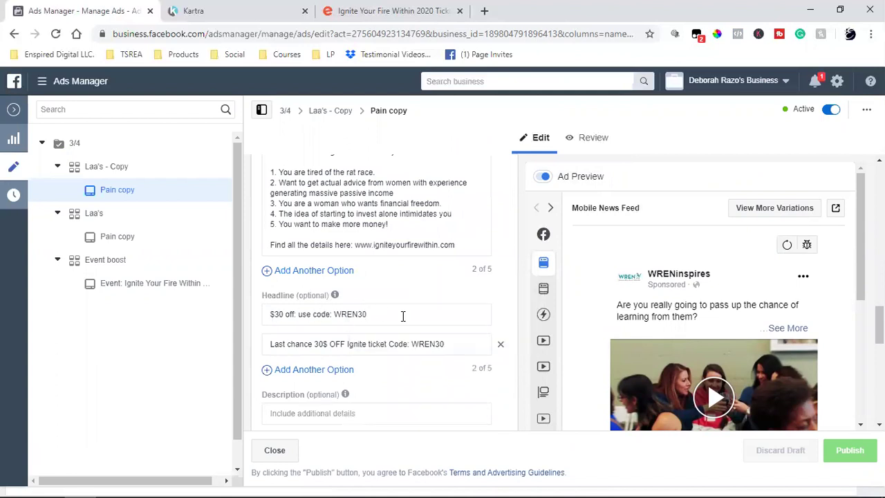
scroll(403, 316, "down", 2)
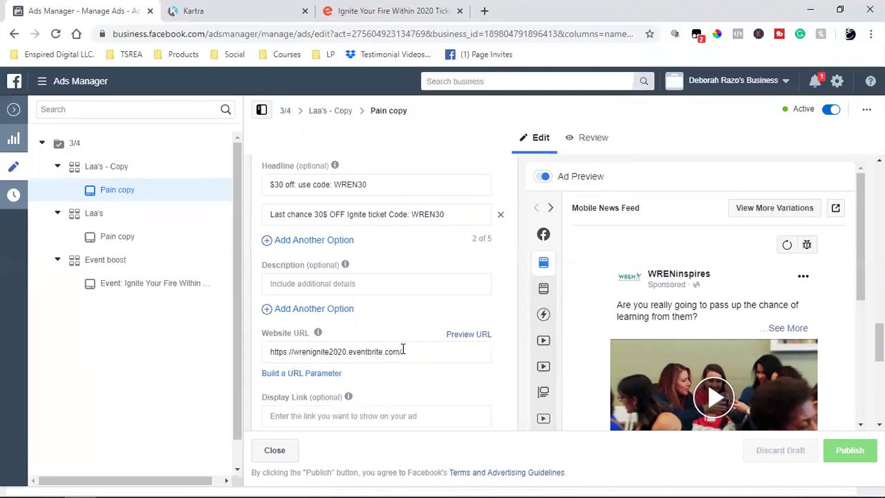
scroll(403, 351, "down", 2)
left_click(348, 224)
triple_click(348, 223)
right_click(348, 224)
left_click(377, 272)
left_click(484, 10)
key("ctrl+v")
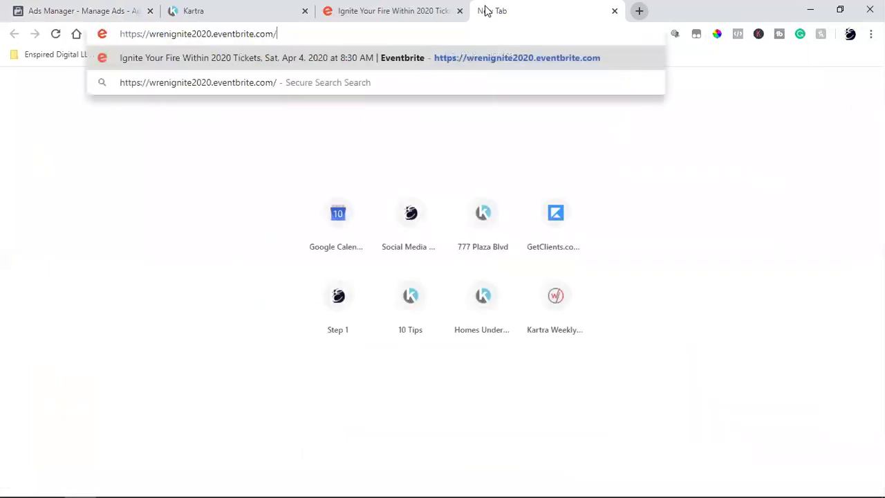
key("Return")
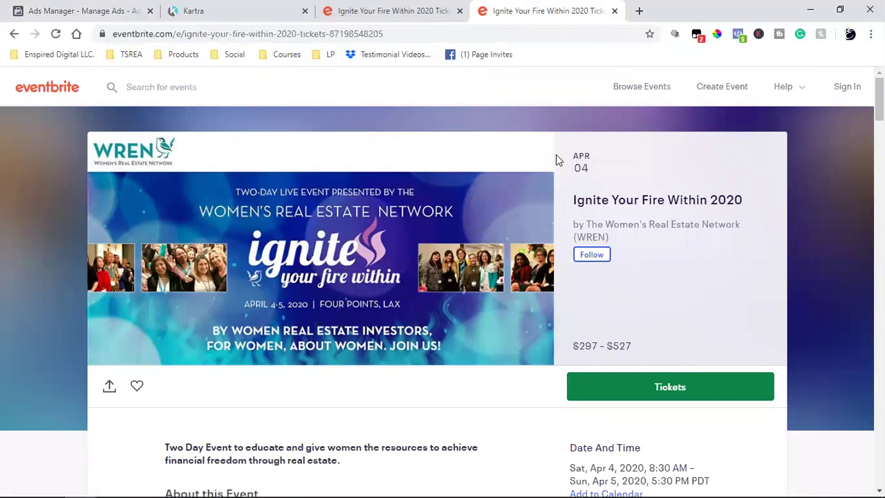
left_click(14, 9)
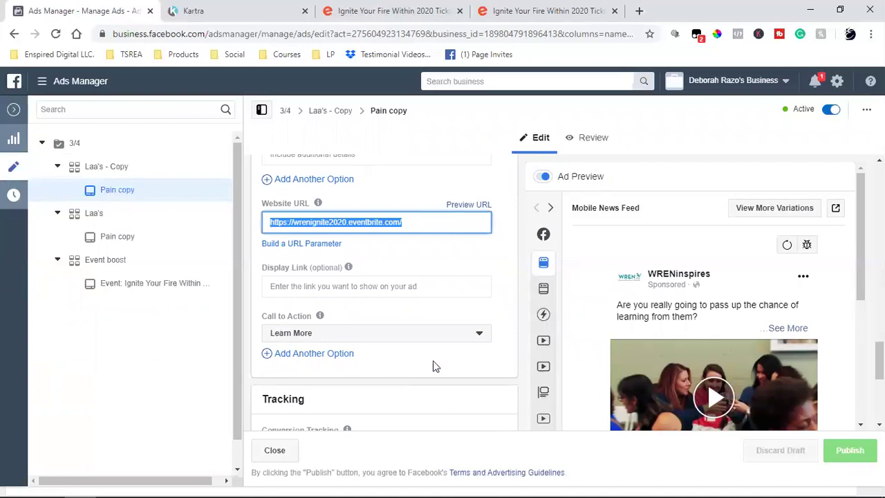
Close the Pain copy ad editor and clear the ad set and ad selections to list all 21 campaigns.
scroll(434, 361, "down", 5)
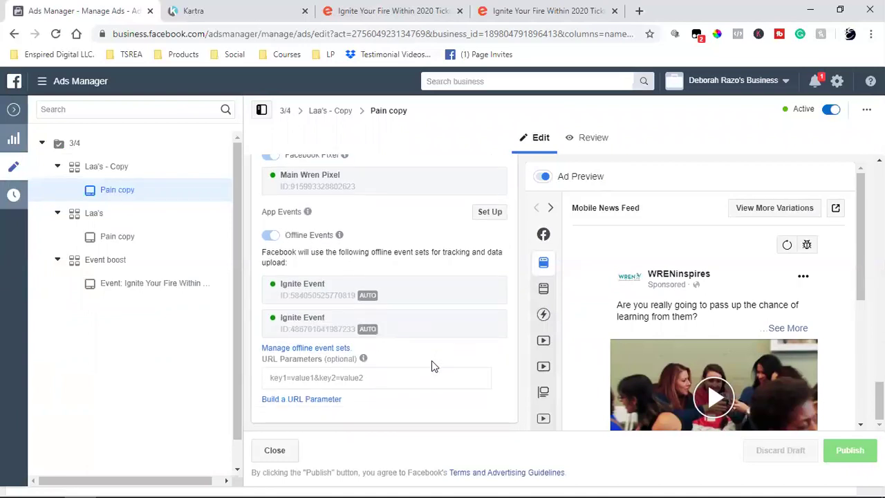
scroll(433, 362, "up", 10)
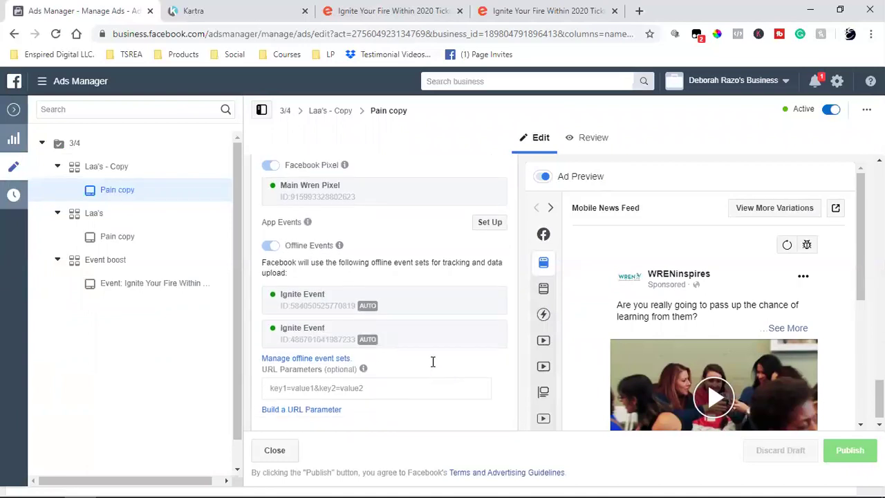
left_click(5, 116)
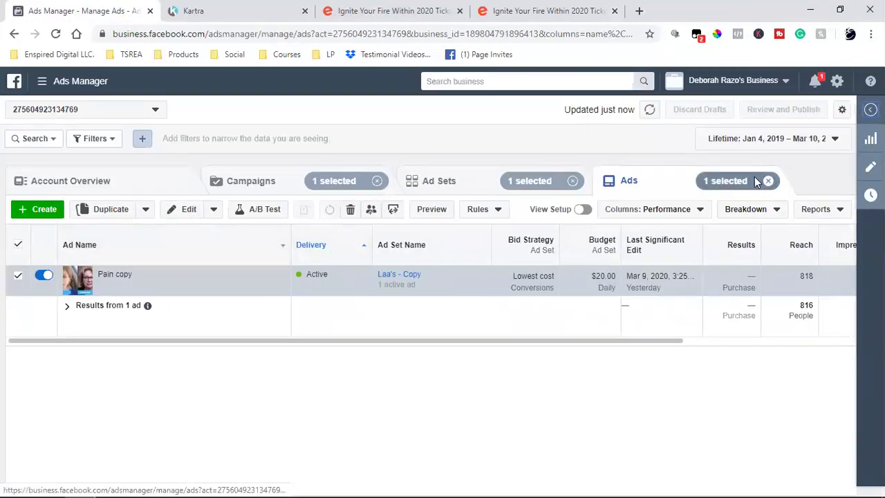
left_click(572, 181)
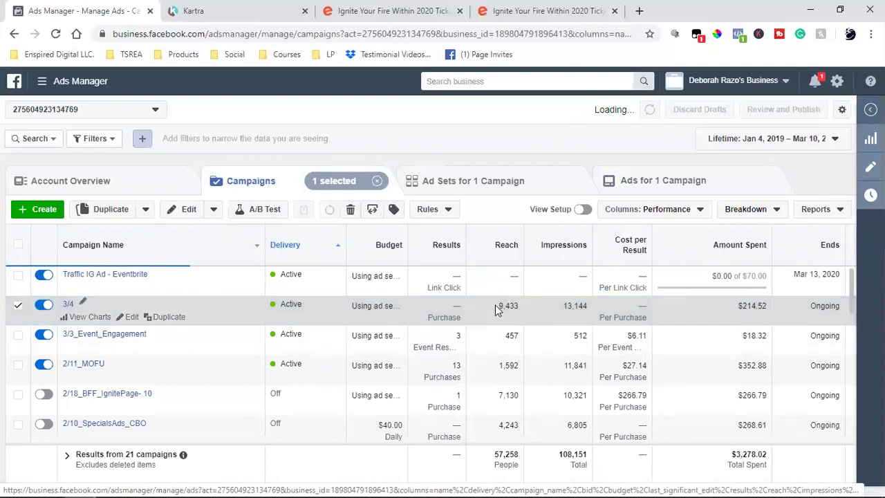
Apply the Lifetime date range and open the 3/3_Event_Engagement campaign in the editor.
left_click(787, 138)
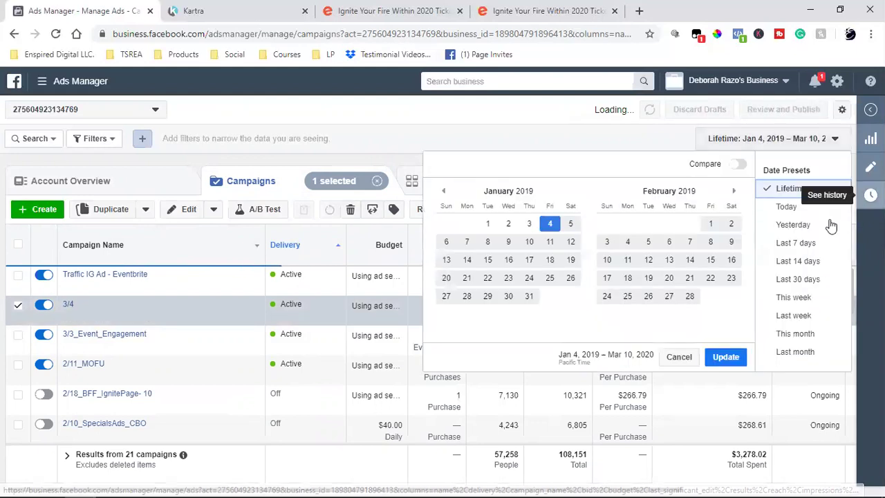
left_click(724, 357)
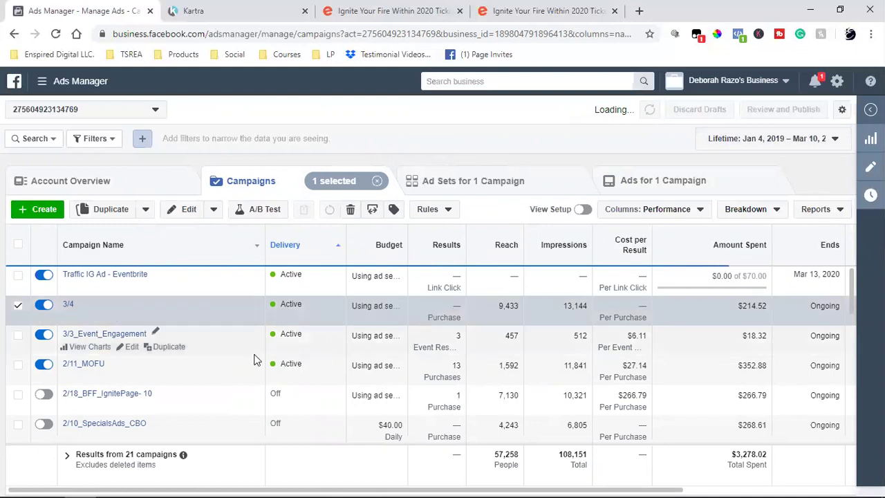
left_click(224, 349)
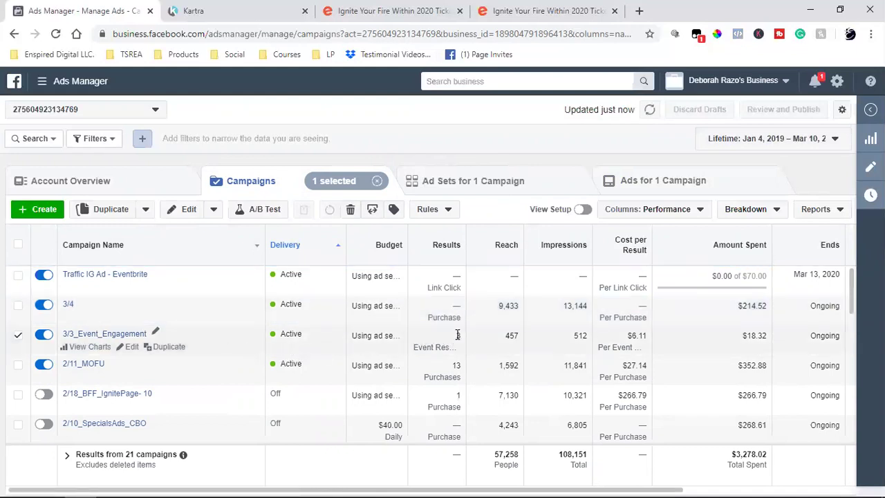
left_click(132, 349)
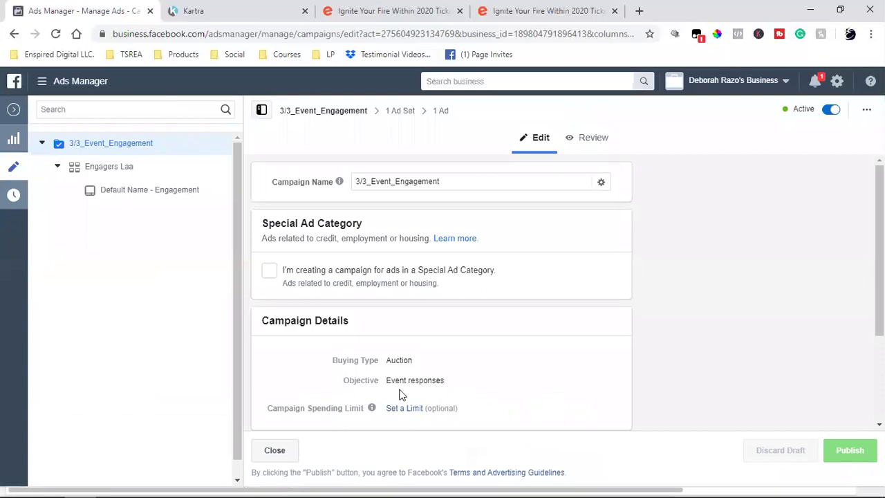
Check the 3/3_Event_Engagement Event responses objective against the Eventbrite page, then close the editor.
mouse_move(359, 421)
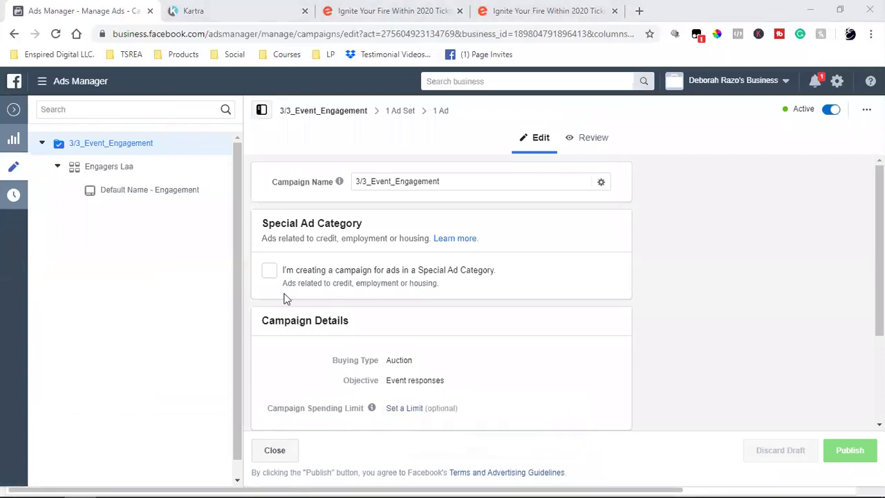
left_click(540, 11)
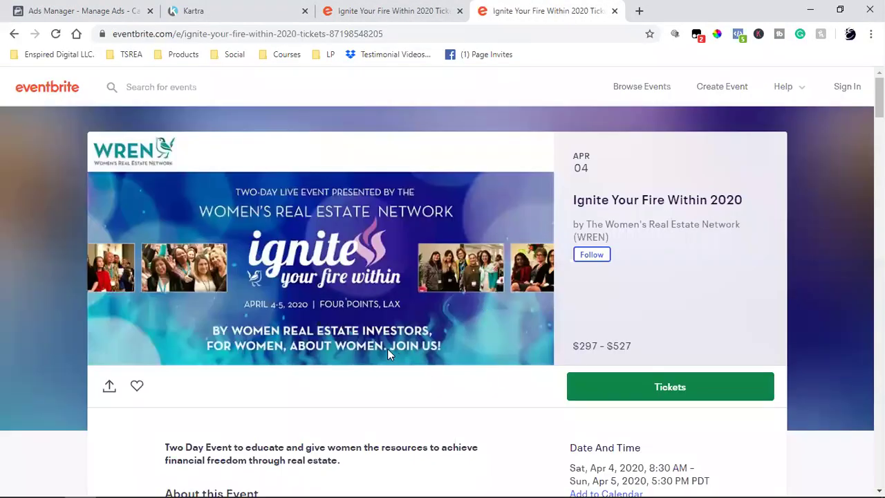
left_click(64, 11)
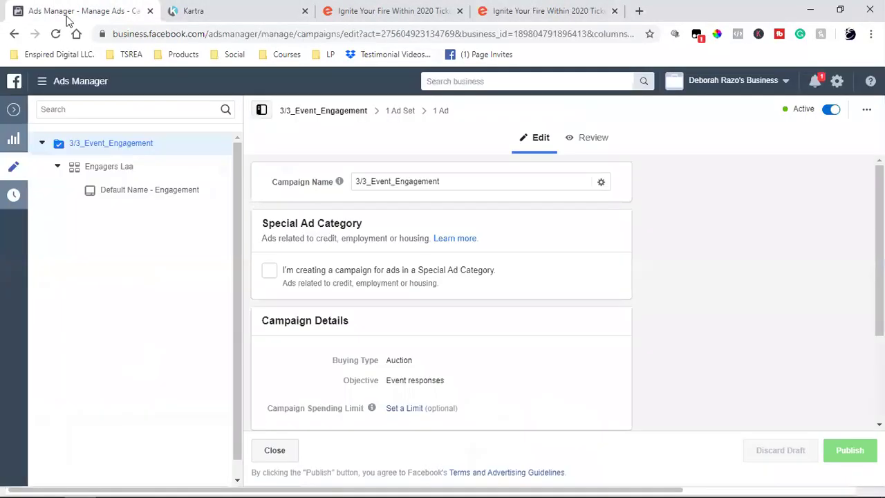
double_click(410, 381)
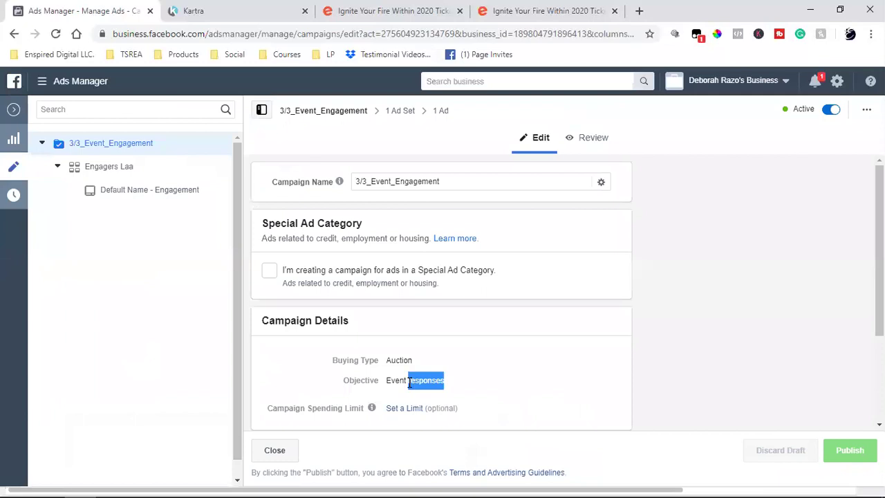
left_click(409, 382)
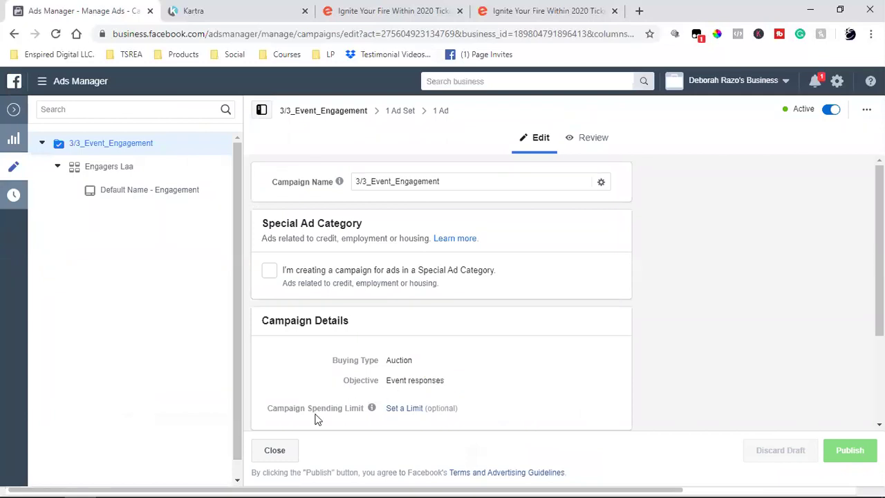
left_click(268, 456)
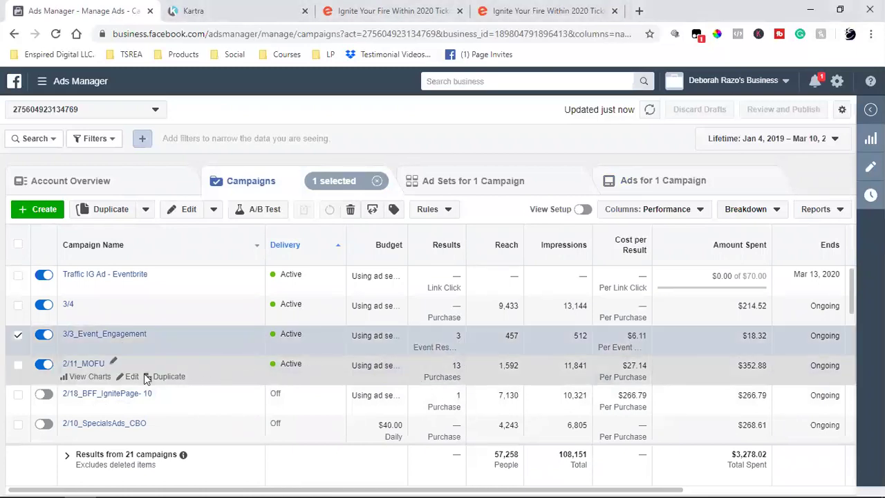
Confirm 2/11_MOFU uses the Conversions objective, then show its four ad sets.
left_click(147, 379)
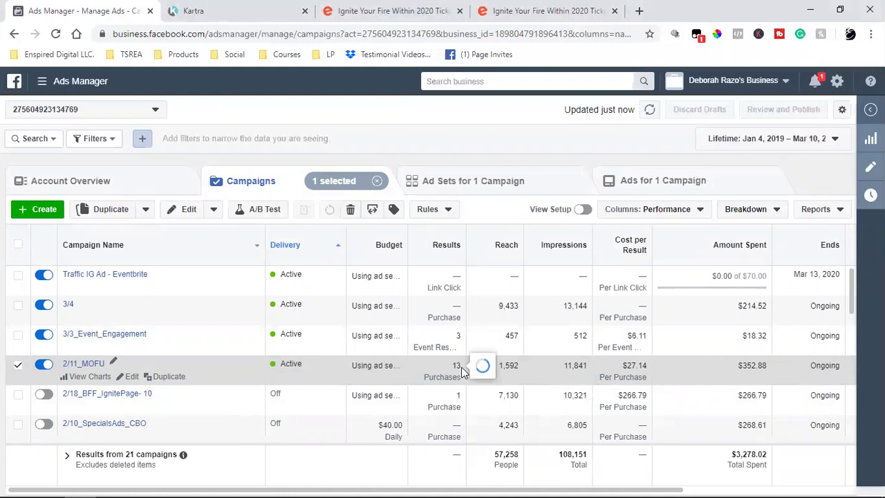
left_click(126, 378)
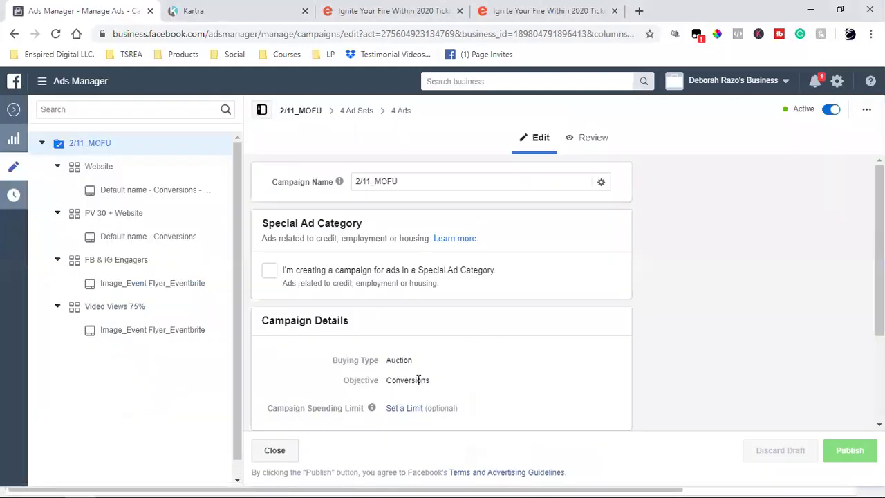
double_click(419, 380)
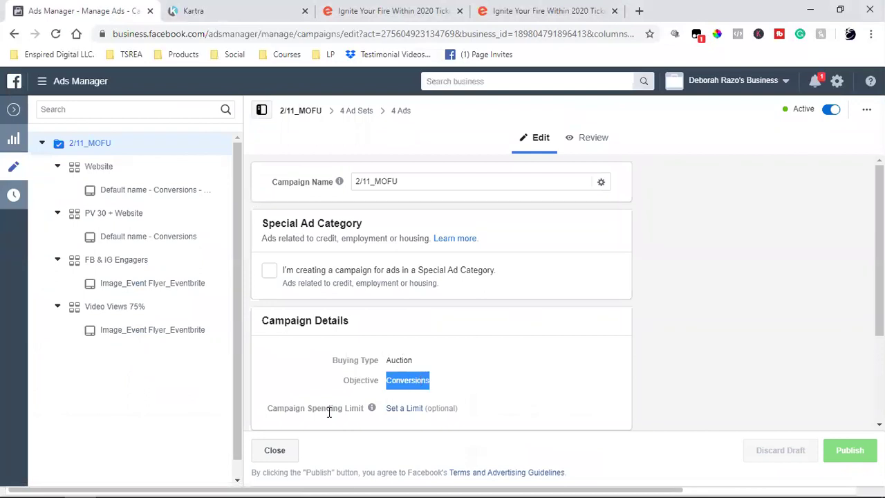
left_click(275, 451)
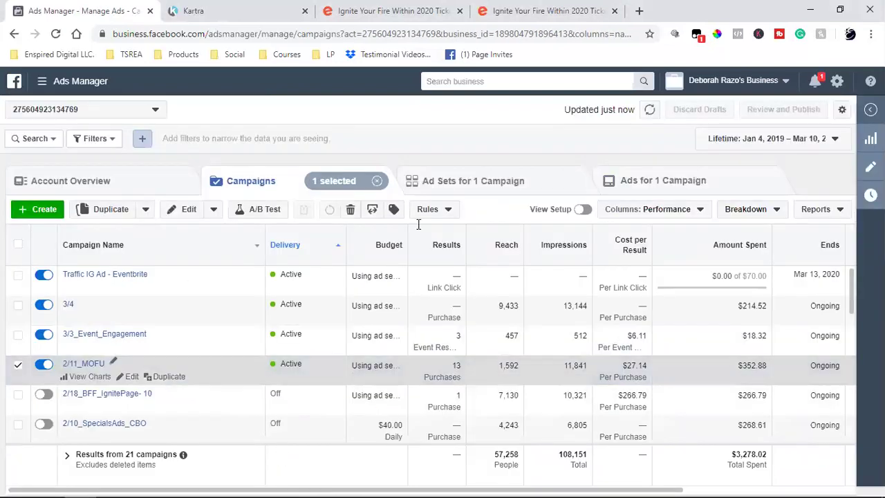
left_click(474, 185)
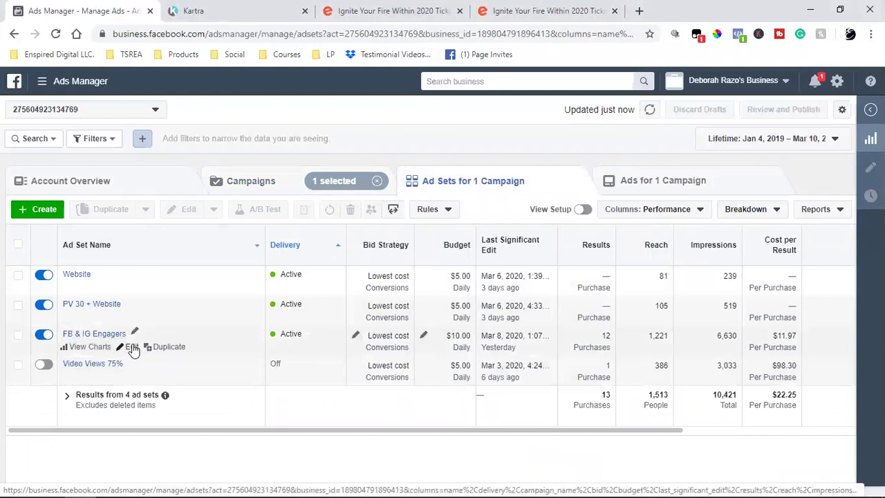
Open the FB & IG Engagers ad set and scroll through its conversion, budget, audience, placement and optimization settings.
left_click(131, 348)
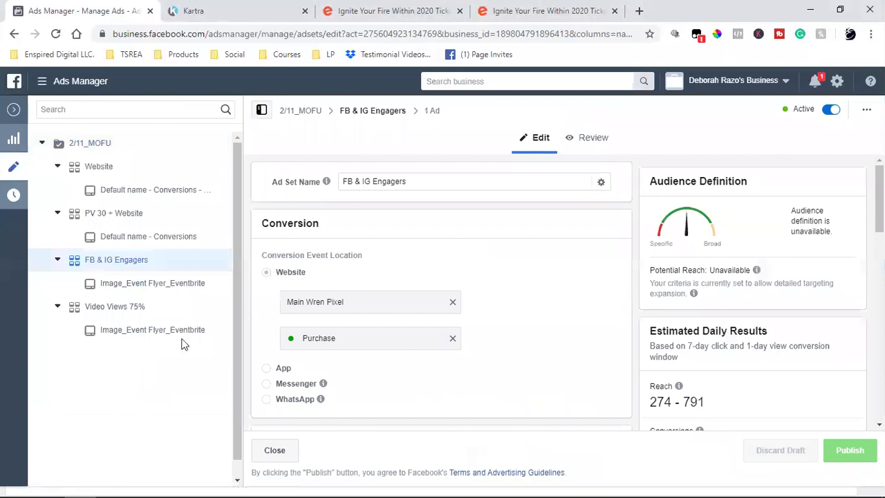
mouse_move(349, 310)
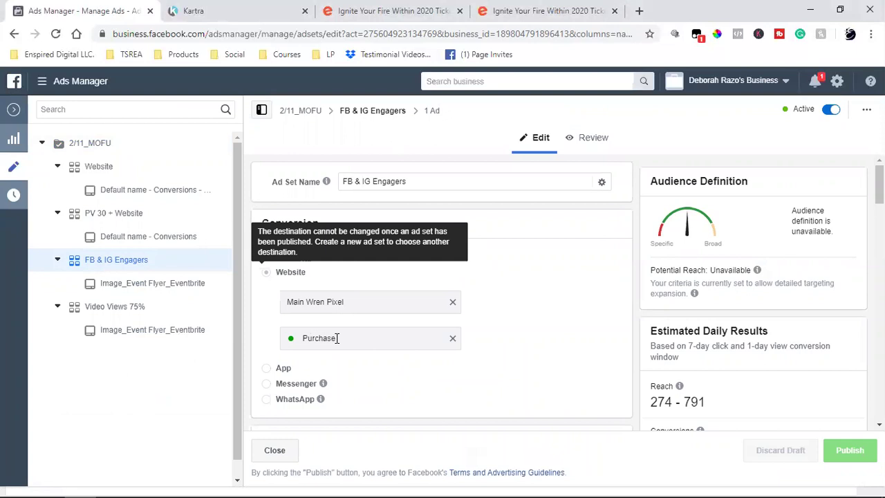
scroll(487, 338, "down", 5)
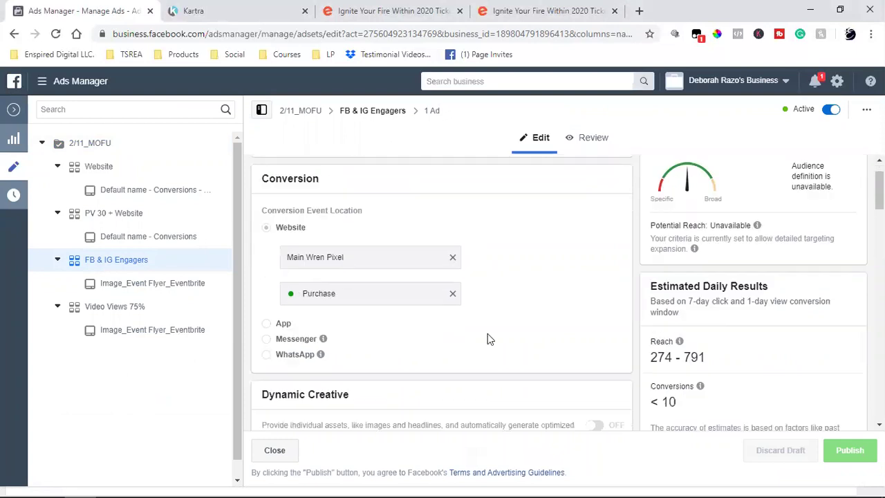
scroll(513, 299, "down", 2)
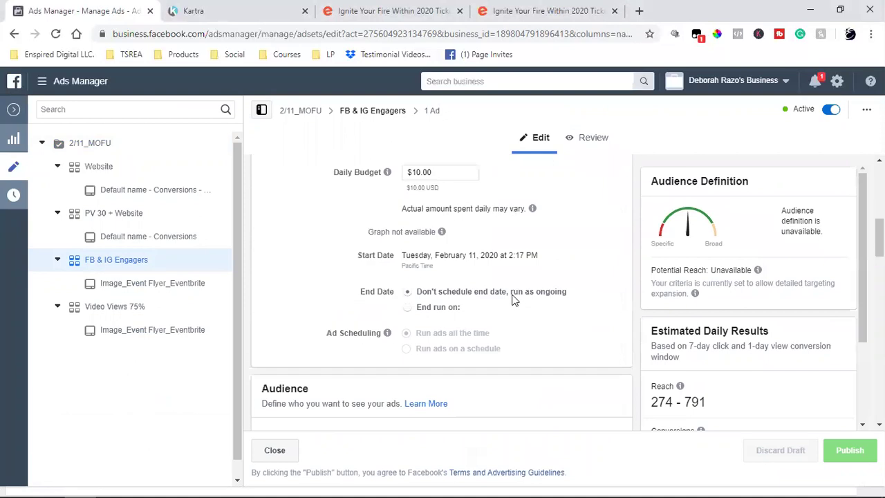
scroll(513, 299, "down", 4)
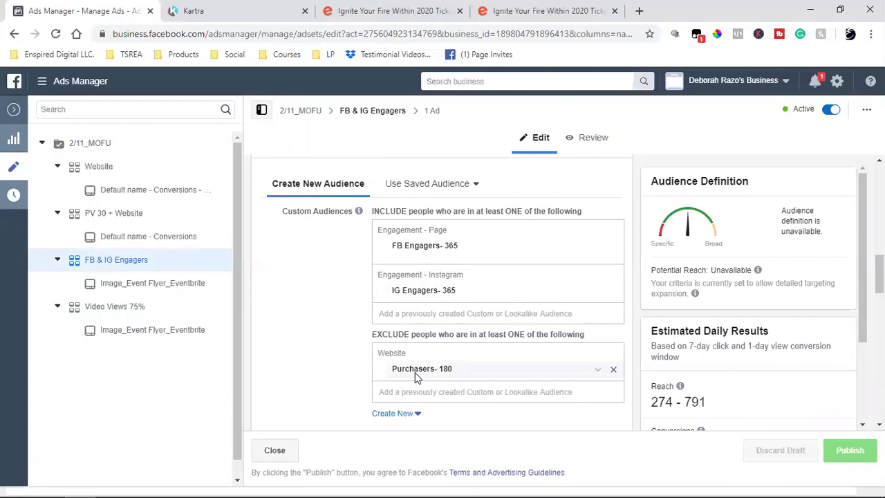
scroll(358, 372, "down", 4)
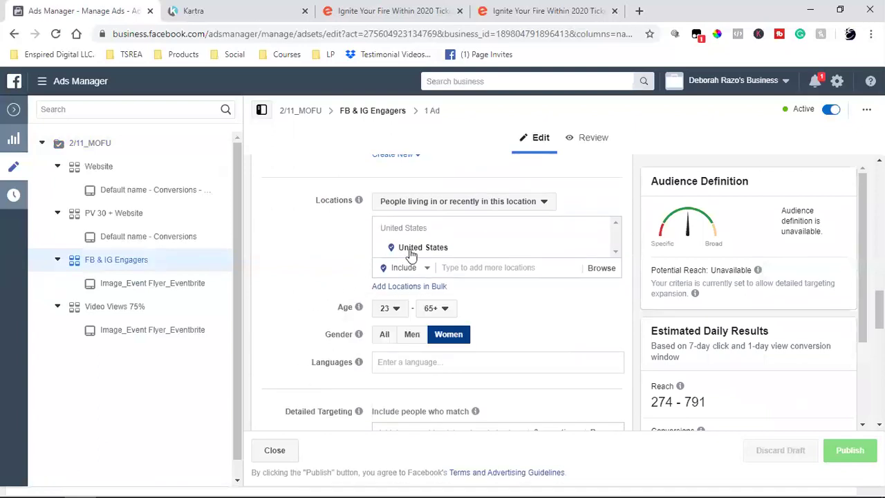
scroll(305, 269, "down", 2)
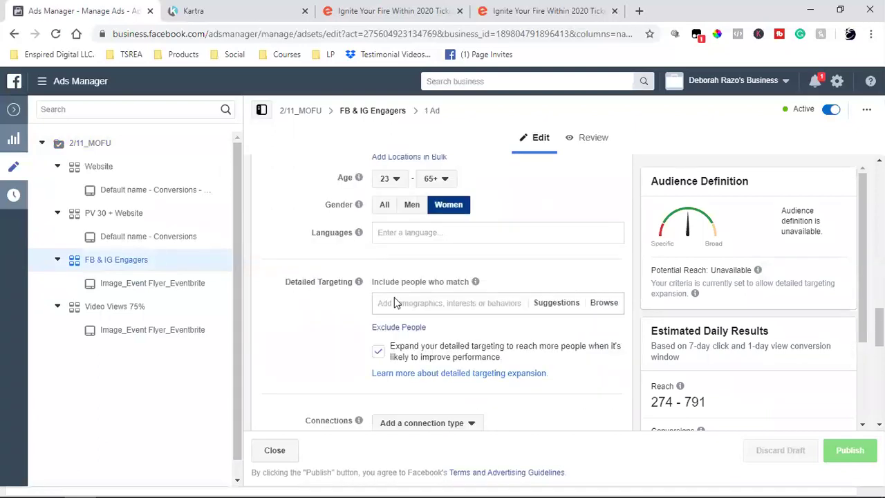
scroll(350, 310, "down", 4)
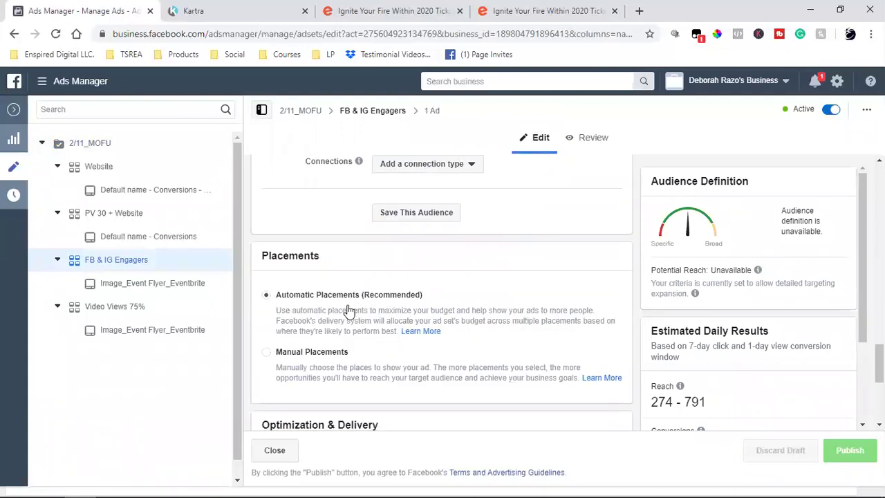
scroll(350, 311, "down", 2)
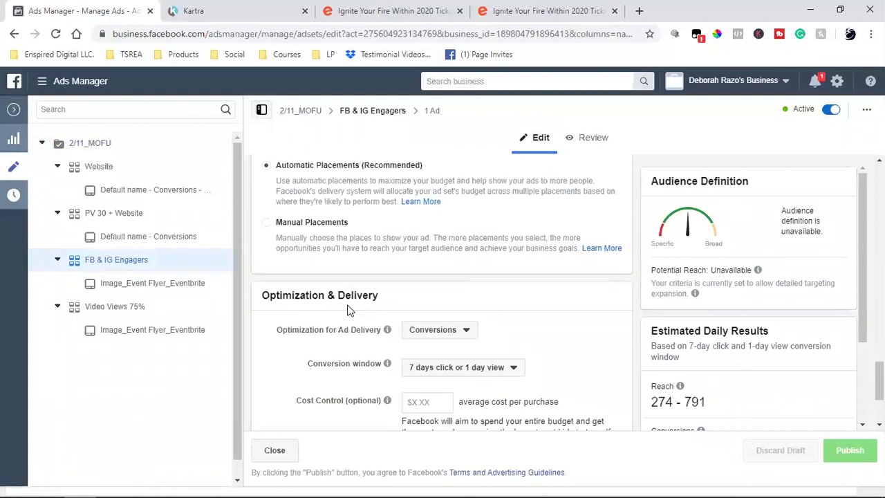
scroll(487, 350, "down", 2)
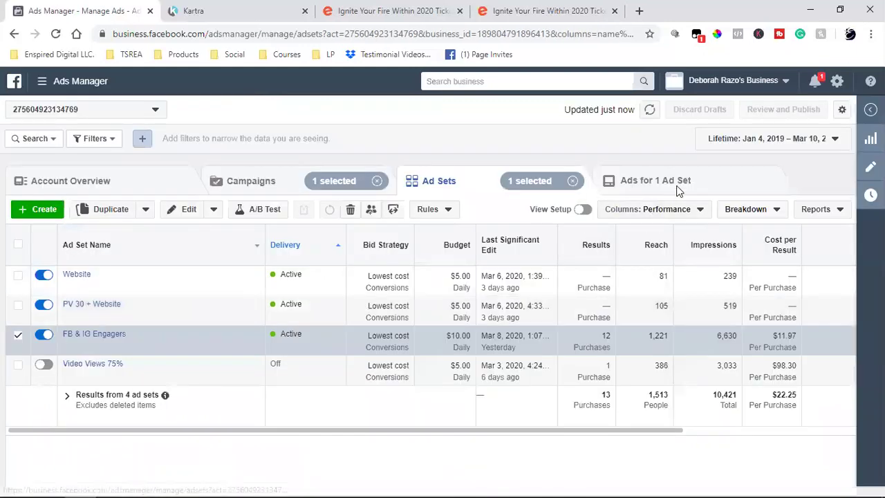
Inspect the Image_Event Flyer_Eventbrite ad's settings and primary text in the editor without changing anything.
left_click(675, 188)
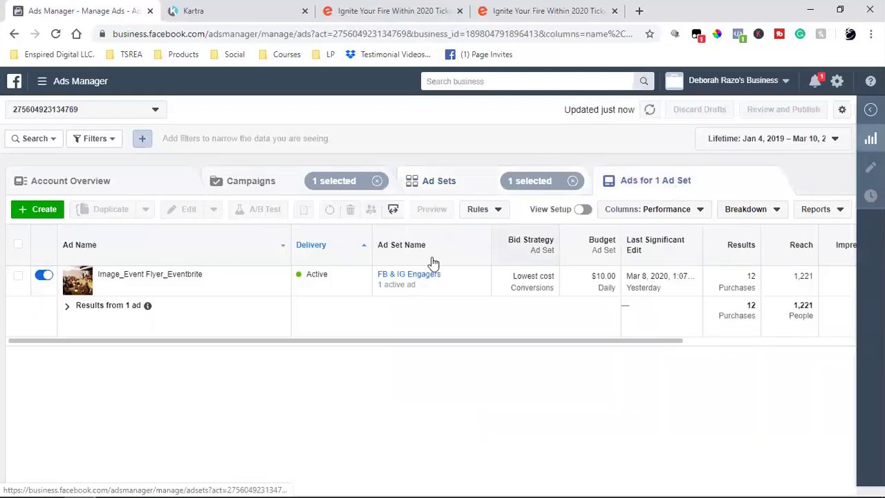
left_click(165, 288)
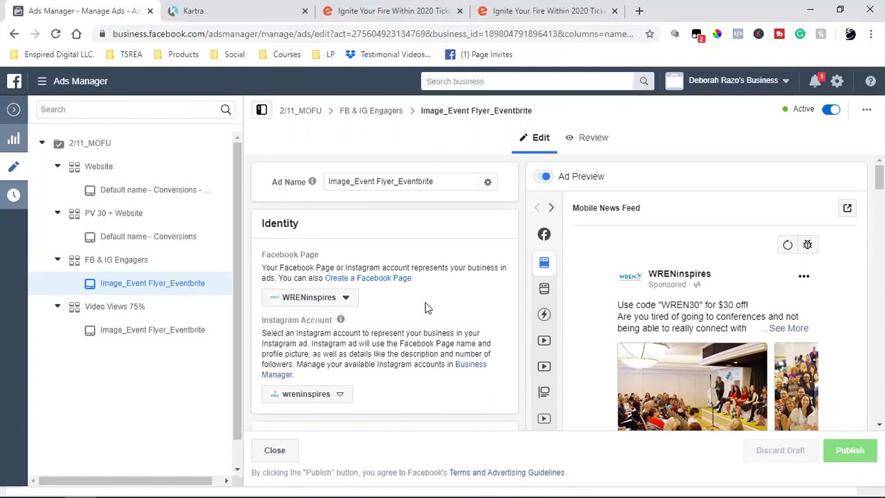
scroll(425, 302, "down", 2)
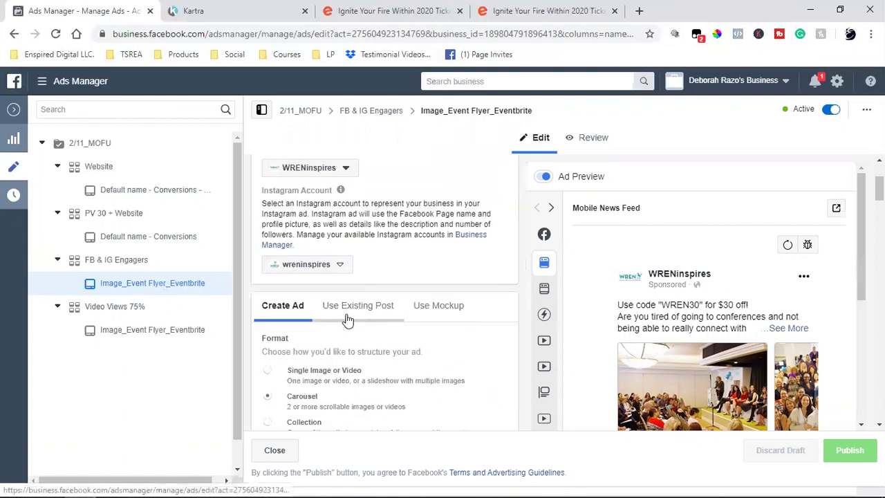
scroll(341, 307, "down", 6)
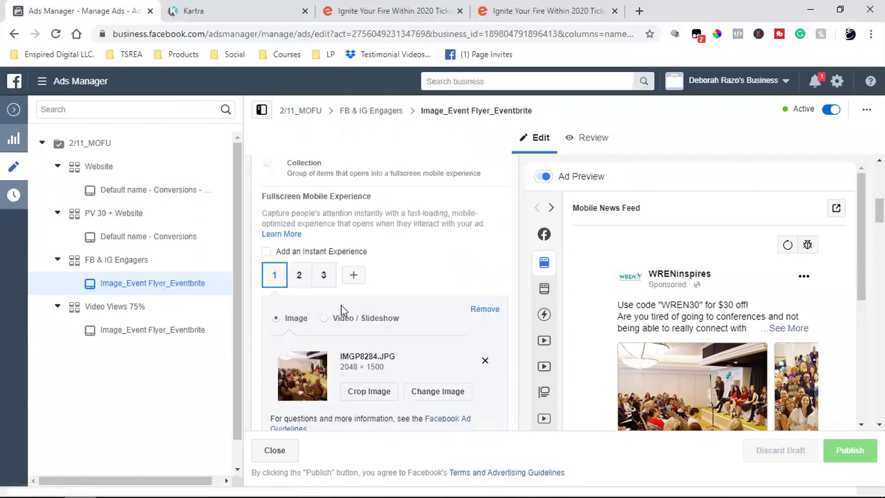
scroll(341, 304, "down", 2)
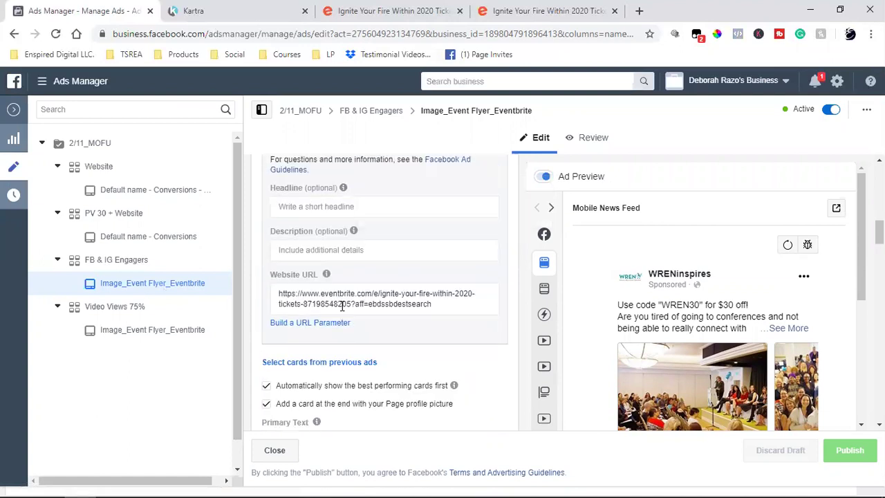
scroll(335, 311, "down", 4)
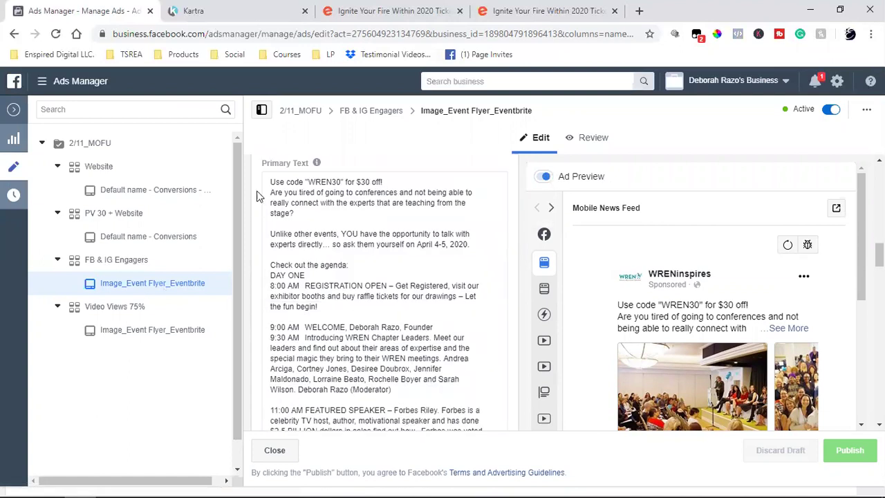
left_click_drag(271, 183, 480, 237)
scroll(468, 343, "up", 5)
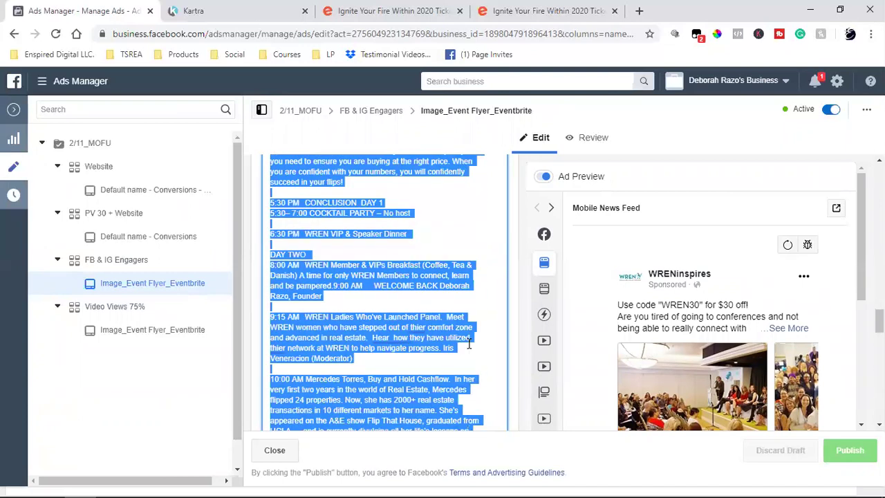
scroll(469, 343, "down", 15)
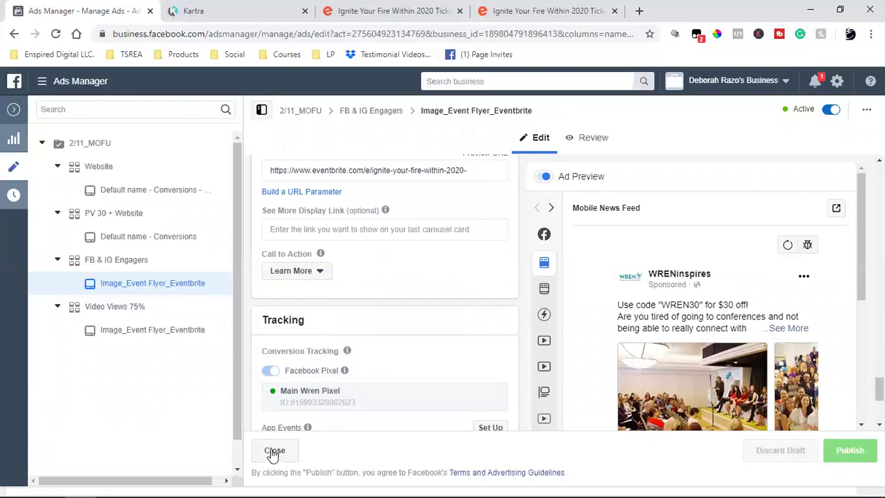
left_click(274, 451)
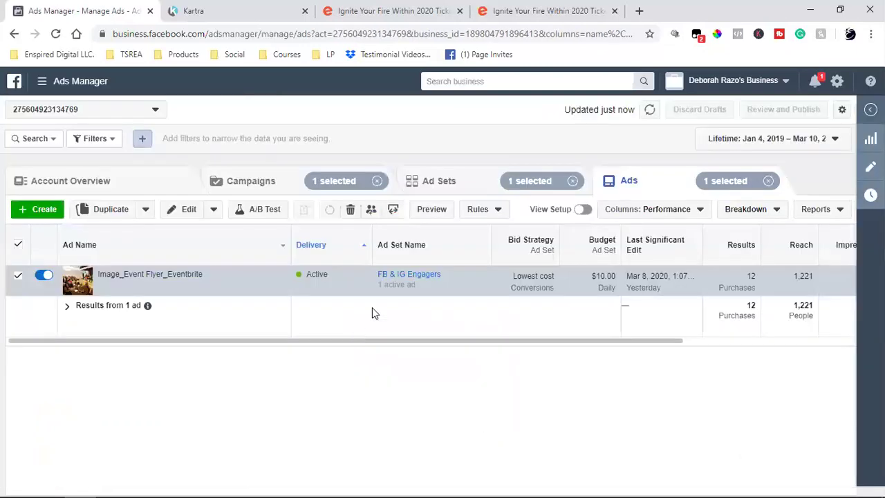
Return to the four 2/11_MOFU ad sets and read the Results, reach and cost-per-purchase definitions.
left_click(459, 185)
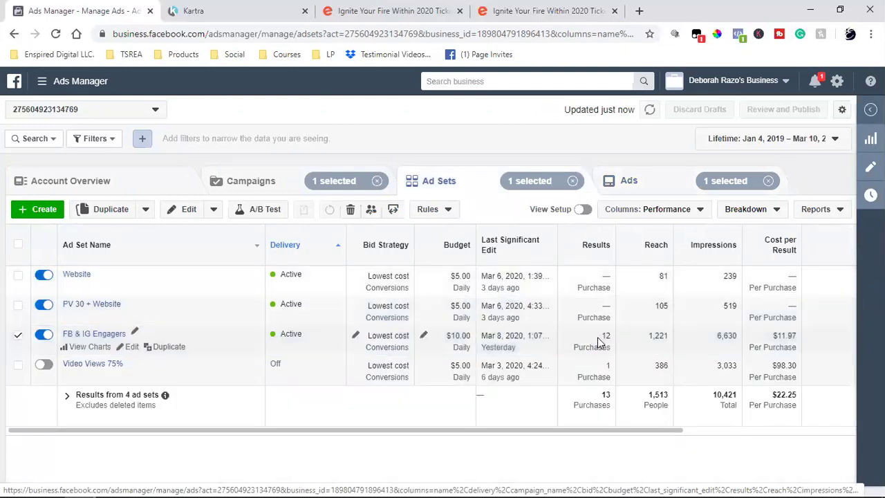
mouse_move(605, 336)
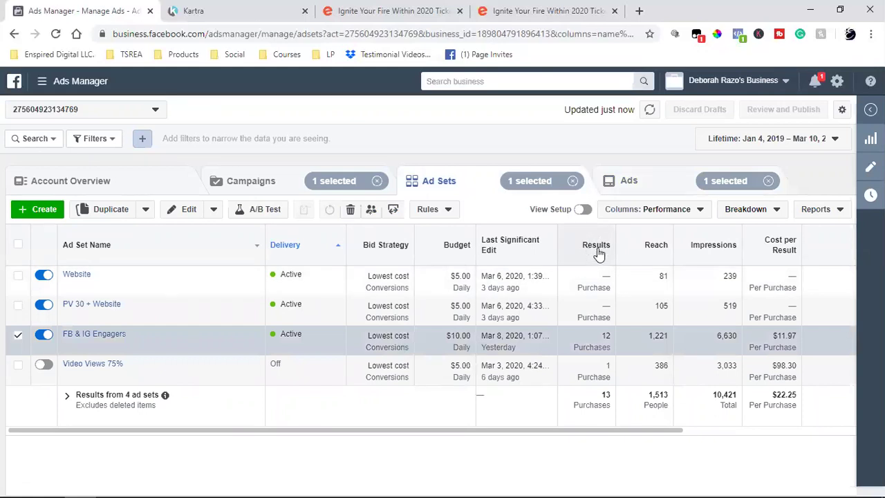
mouse_move(594, 254)
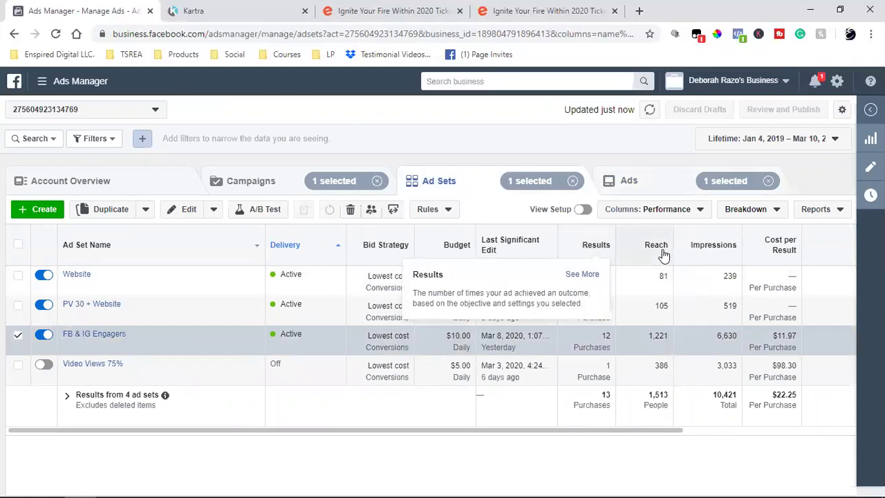
mouse_move(780, 246)
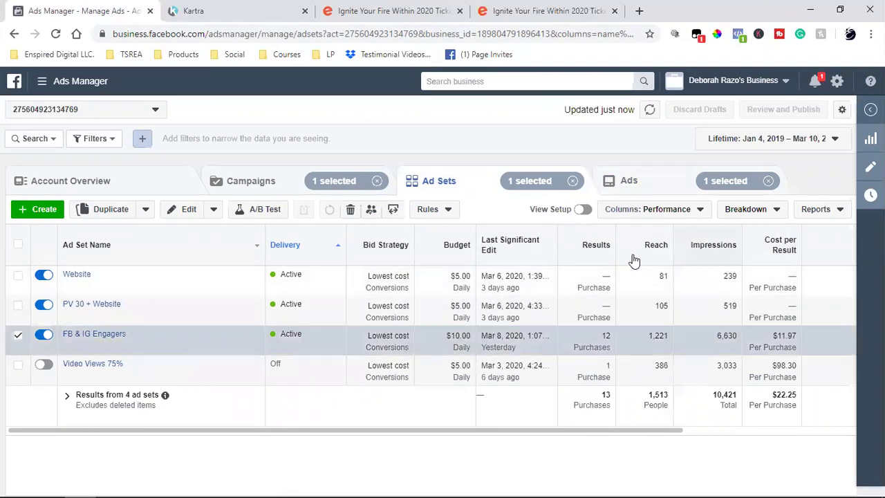
List all campaigns and check the breakdown of 2/11_MOFU's 13 purchases at $27.14 each.
left_click(266, 182)
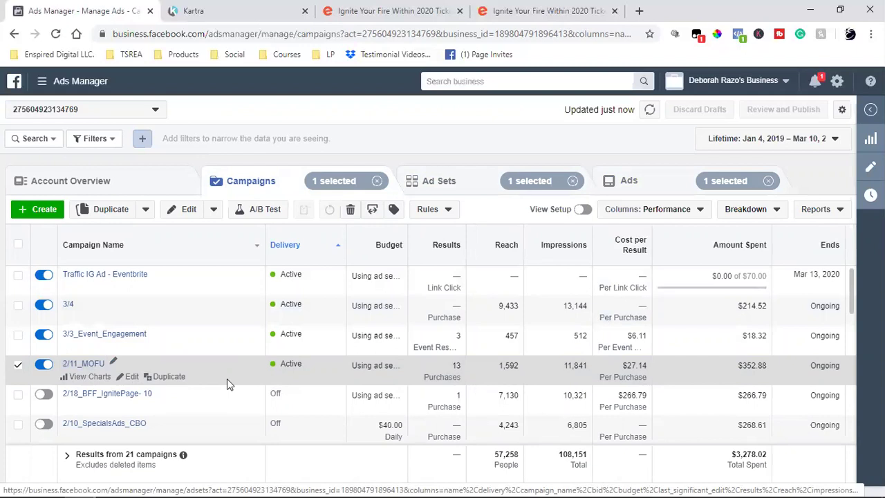
mouse_move(454, 368)
Create a new campaign with the Conversions objective, then view the Ignite Your Fire Within 2020 Eventbrite page.
left_click(40, 220)
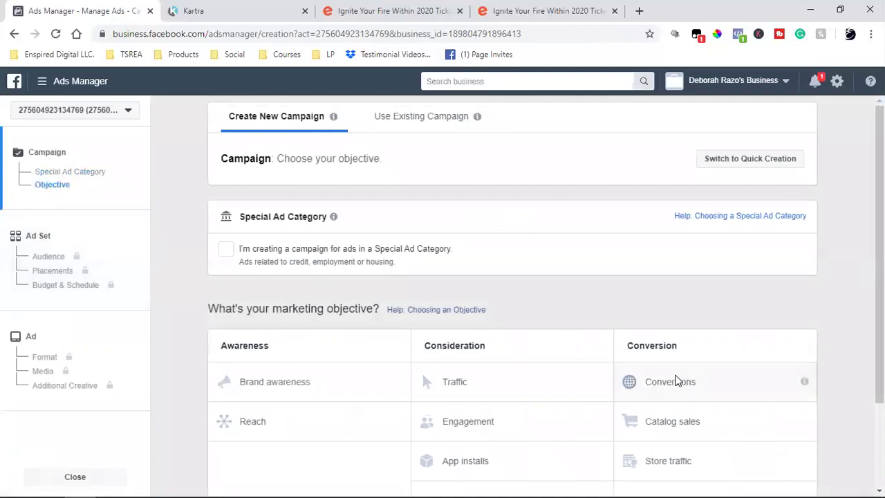
left_click(775, 385)
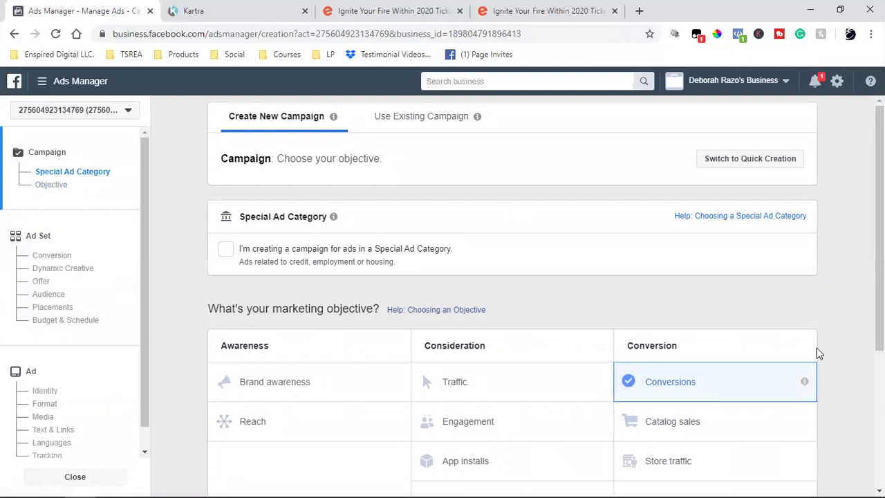
scroll(818, 353, "down", 2)
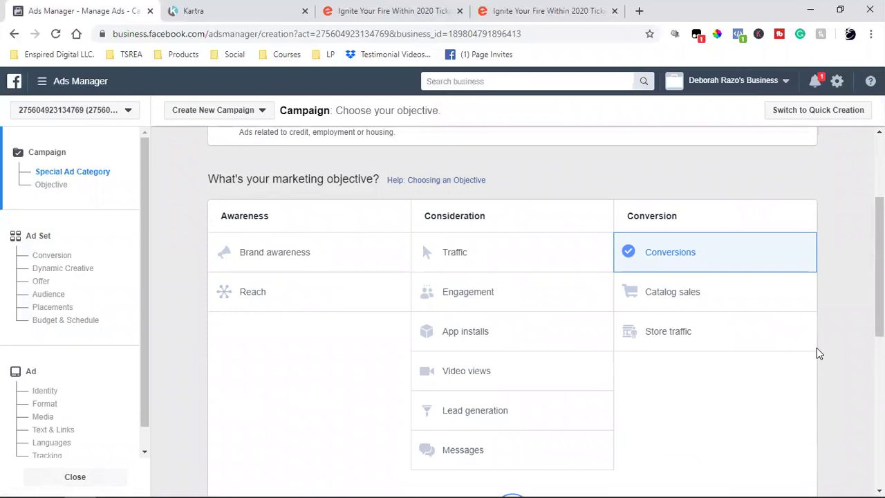
left_click(531, 10)
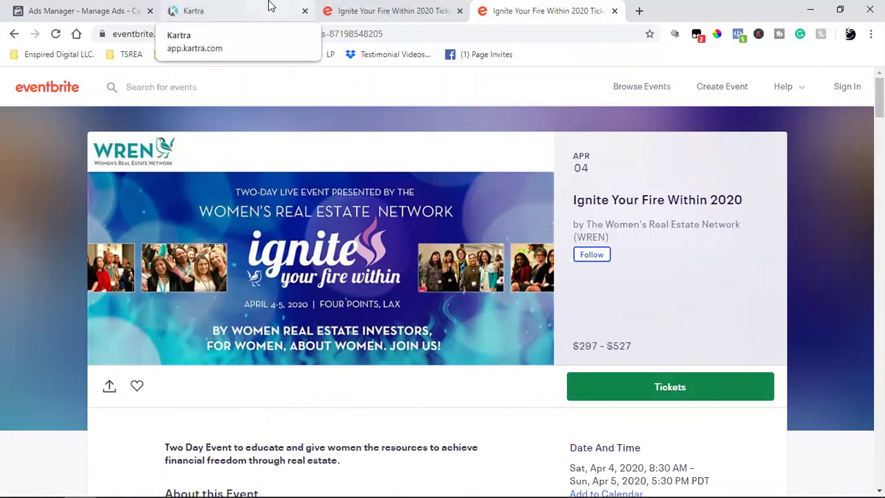
Go back to the Ads Manager tab showing the new campaign's Conversions objective.
left_click(83, 10)
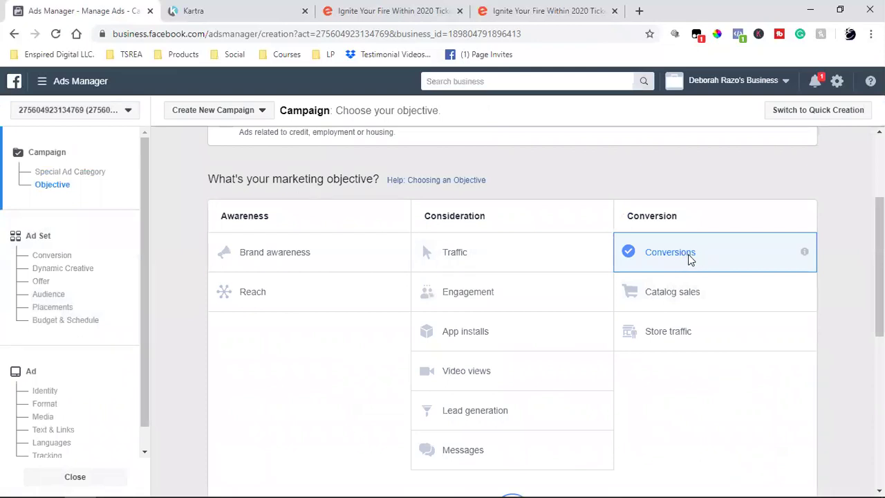
Use Facebook Pixel Helper to see which pixels fire on the Ignite Your Fire Within 2020 Eventbrite page.
left_click(40, 83)
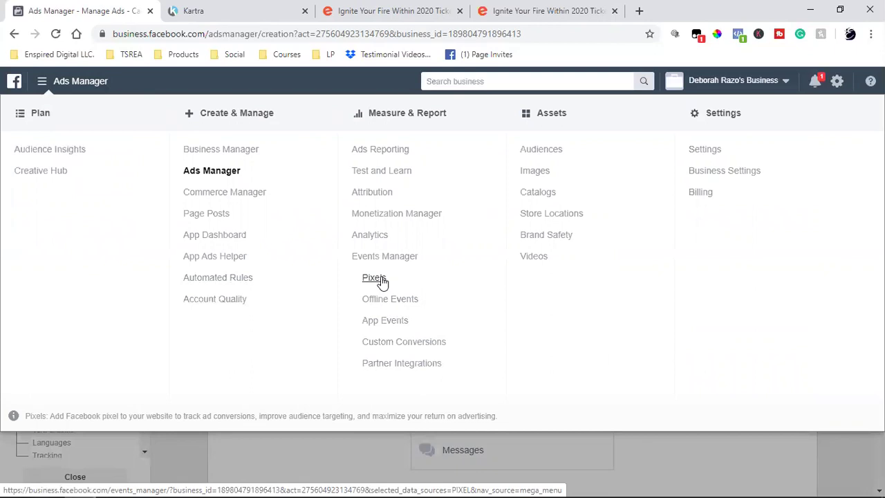
left_click(546, 10)
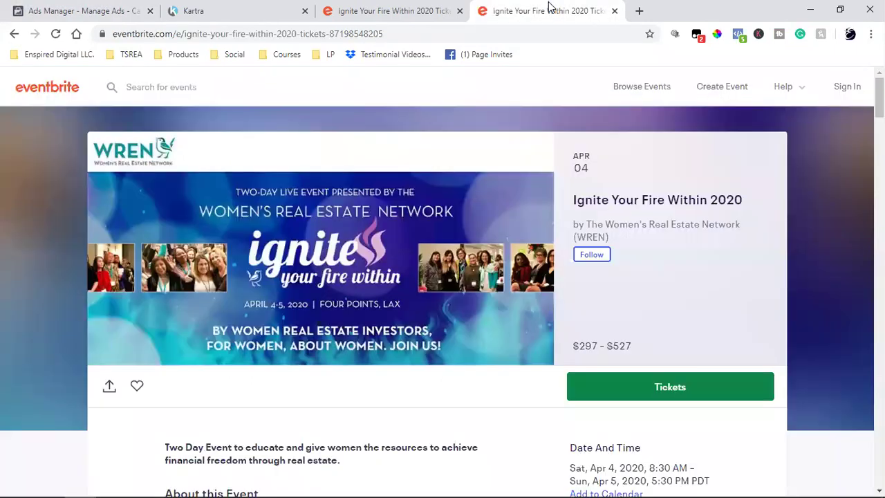
left_click(739, 36)
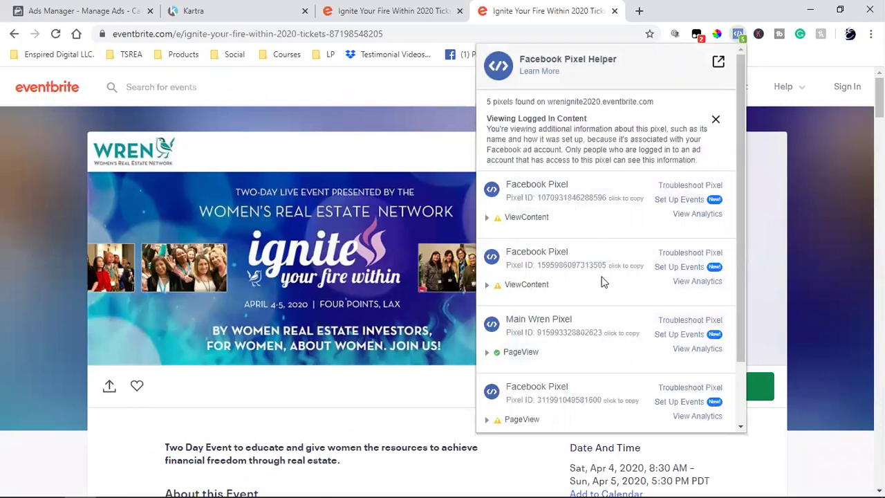
left_click(796, 226)
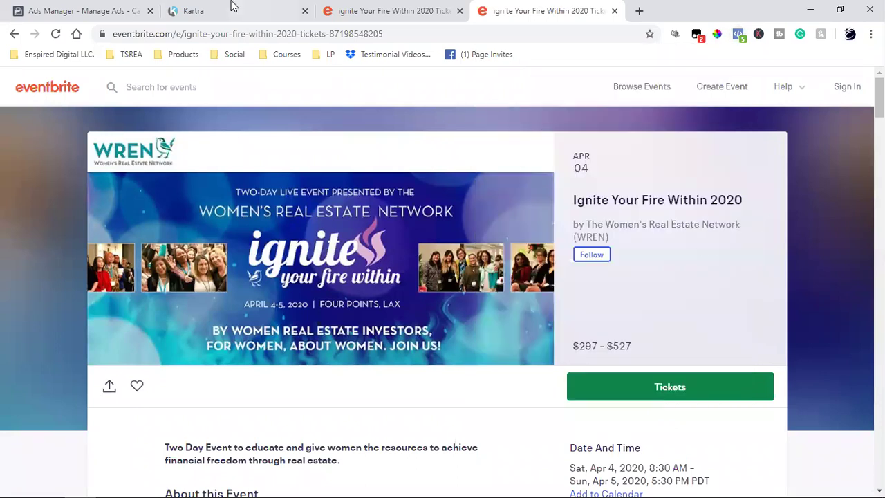
Return to Ads Manager and close the tools menu to reveal the Conversions objective page.
left_click(136, 7)
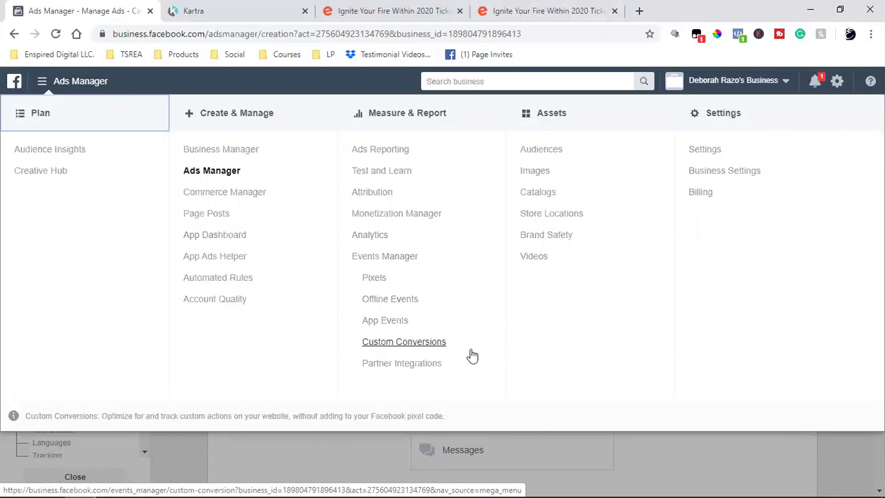
left_click(725, 475)
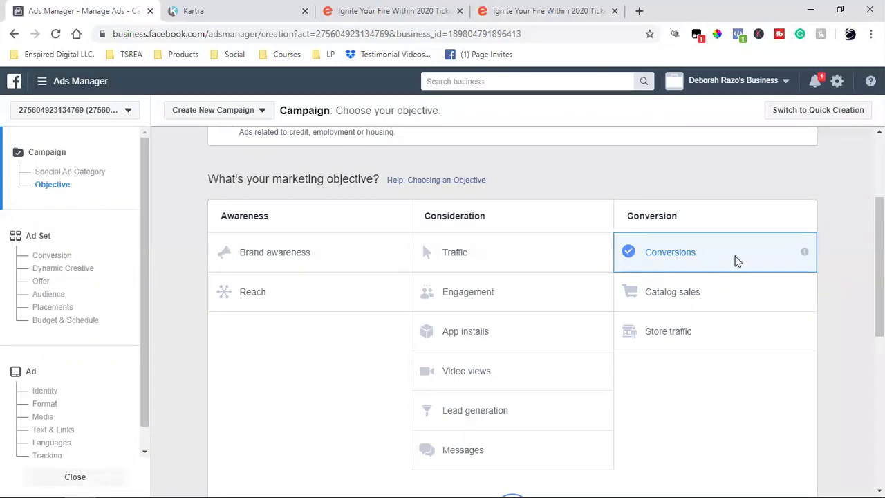